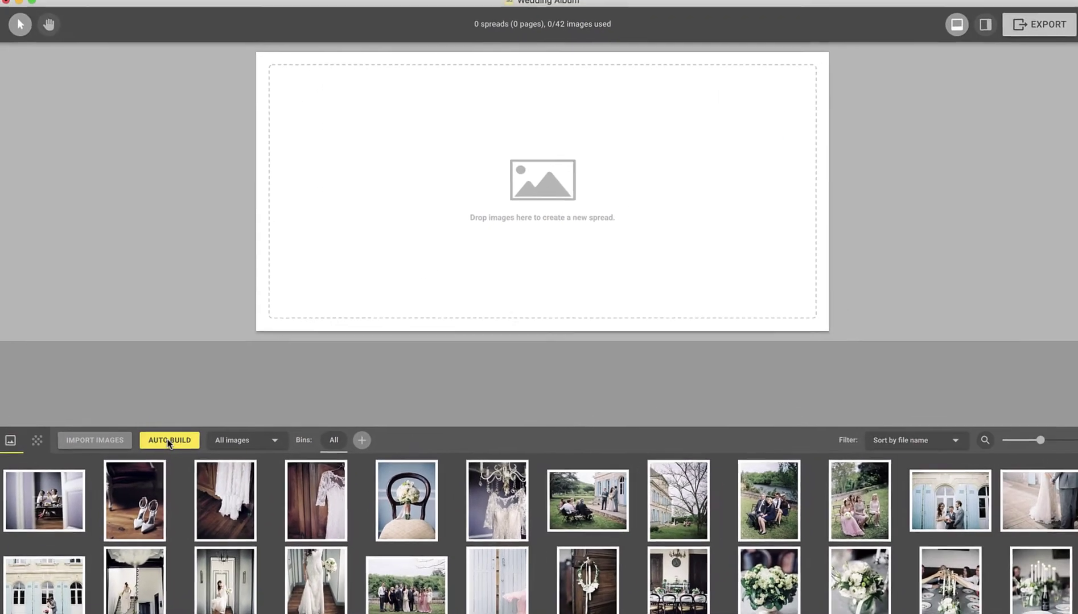
# Auto-build the album from all images at 10 spreads, with Smart Grouping and Medium template reuse
pyautogui.click(225, 386)
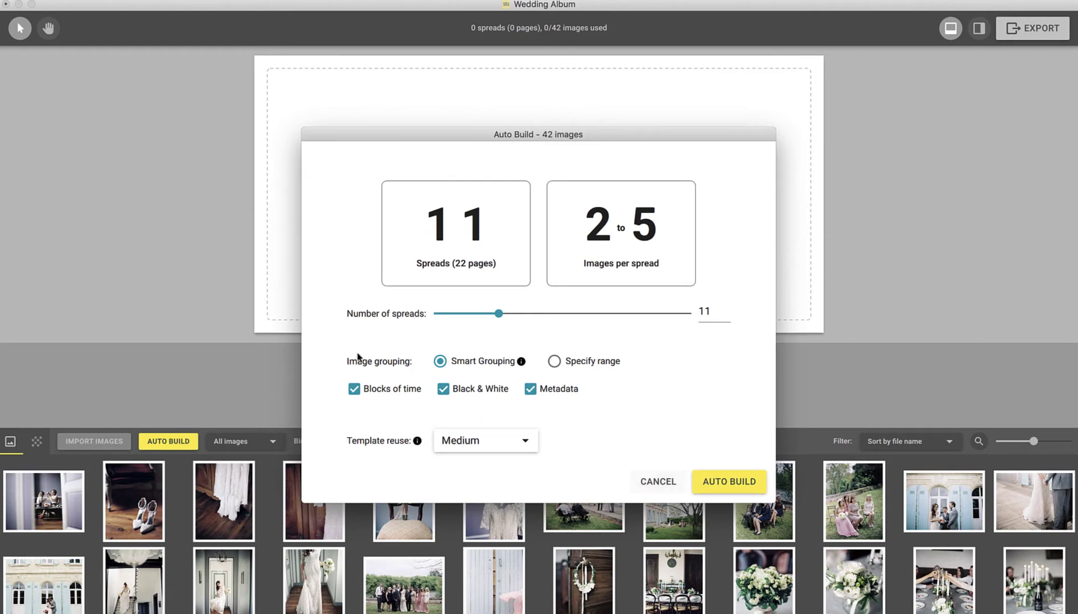
pyautogui.moveTo(490, 321)
pyautogui.mouseDown()
pyautogui.moveTo(480, 322)
pyautogui.moveTo(493, 322)
pyautogui.mouseUp()
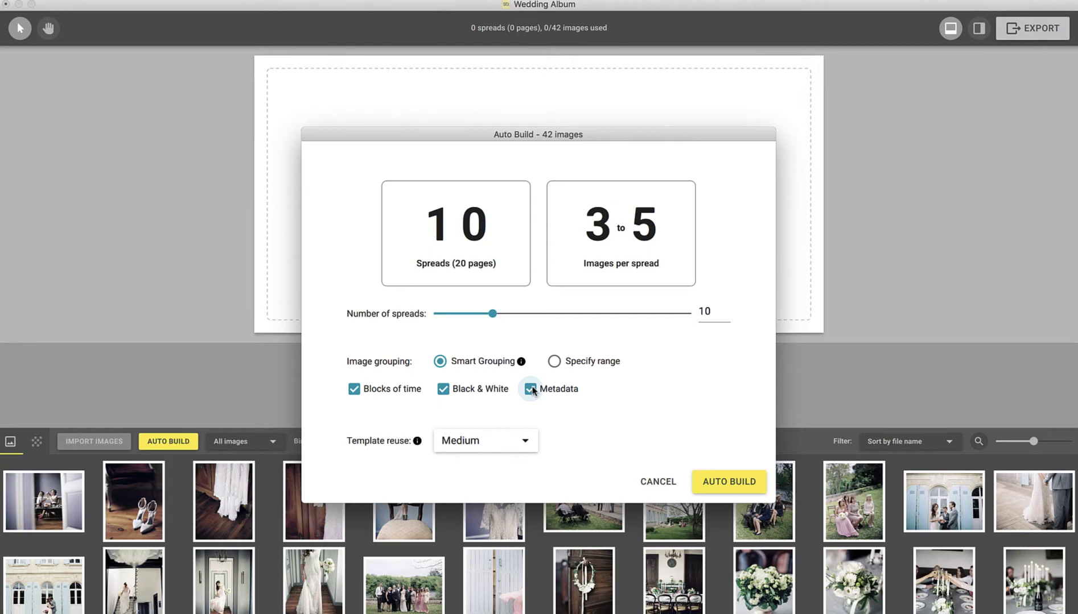
pyautogui.click(551, 364)
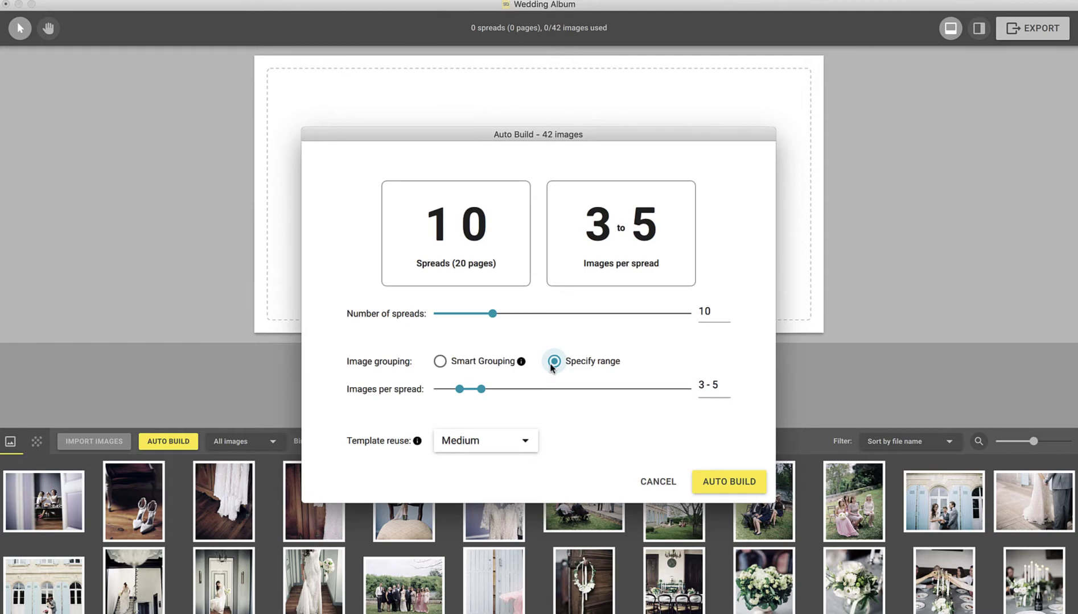
pyautogui.click(441, 361)
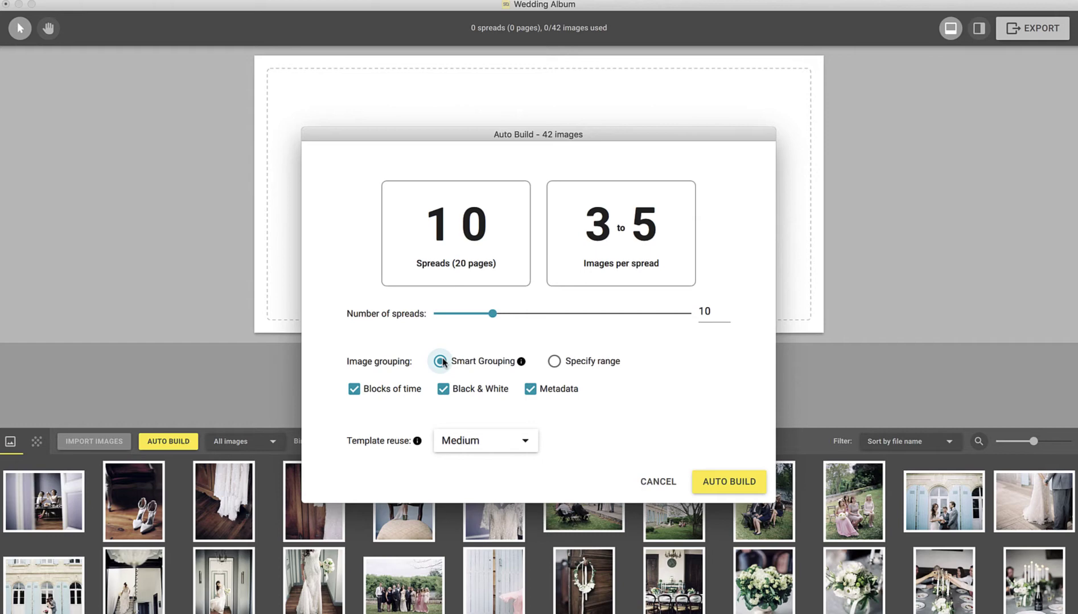
pyautogui.click(524, 443)
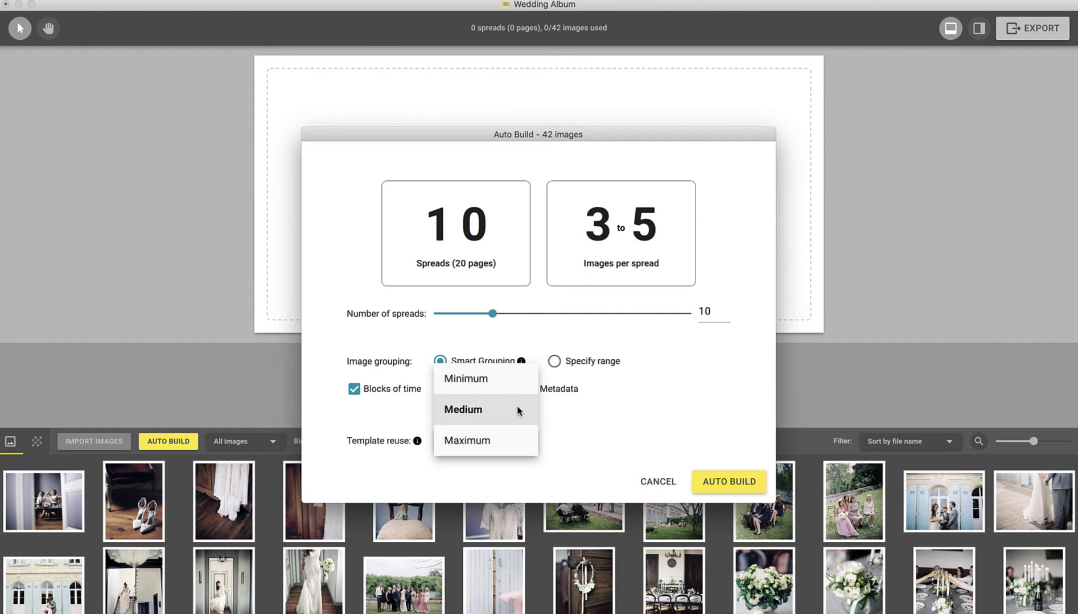
pyautogui.click(519, 411)
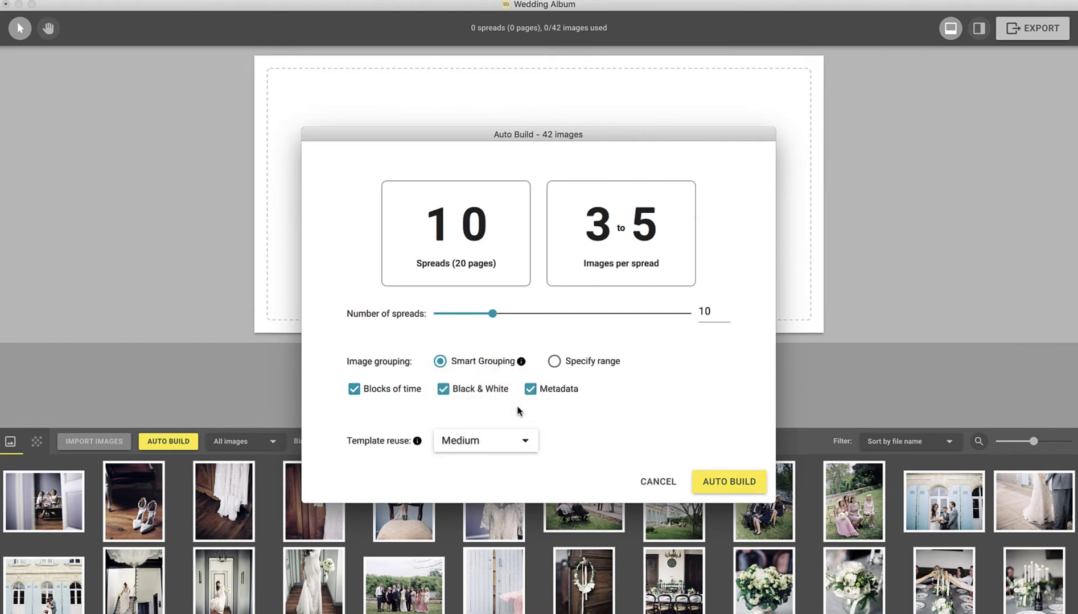
pyautogui.click(747, 481)
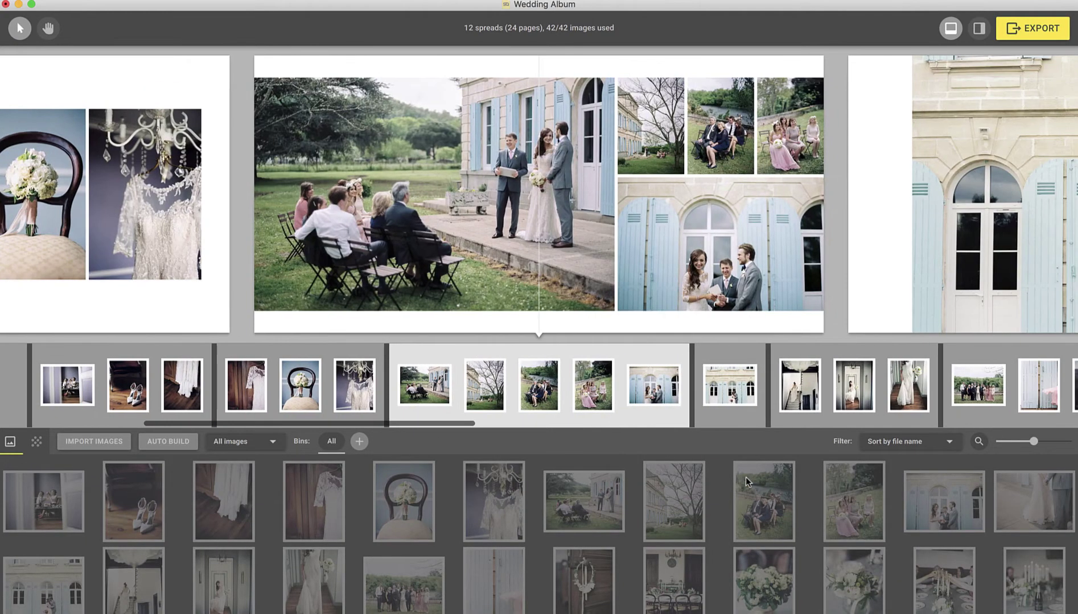
# Cycle to alternate spread layouts until spread 8 holds only the white-door photo
pyautogui.press('Down')
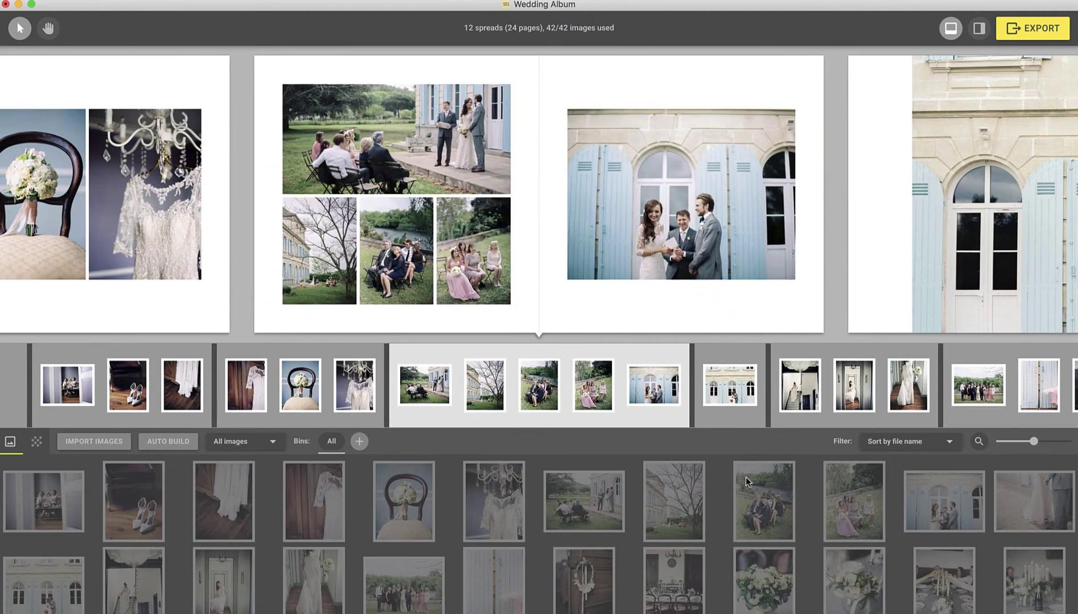
pyautogui.press('Down')
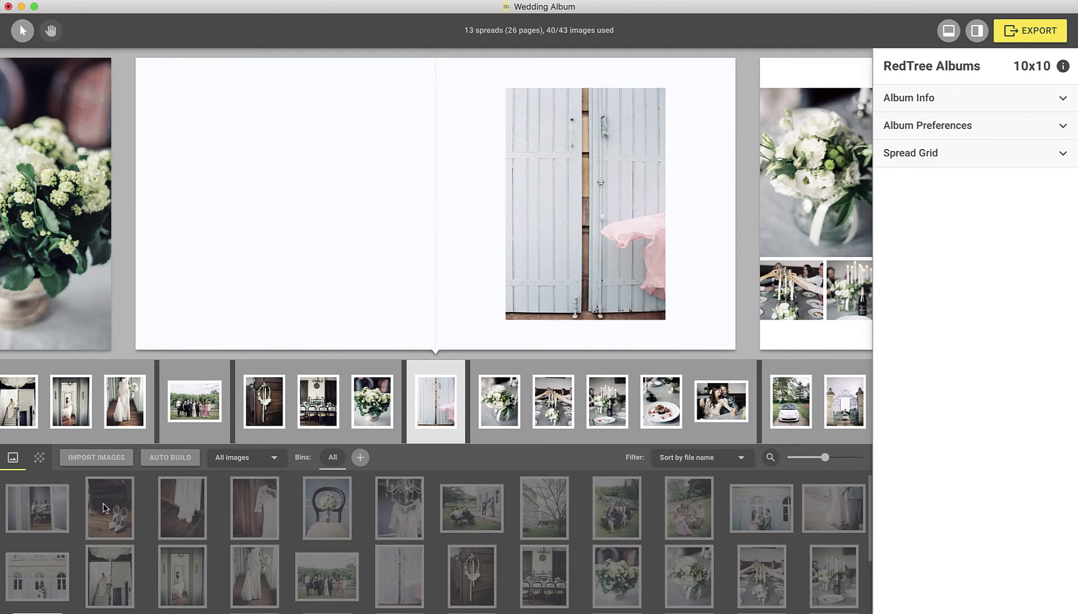
# Apply the Pattern 02 diagonal stripes as spread 8's background
pyautogui.click(40, 458)
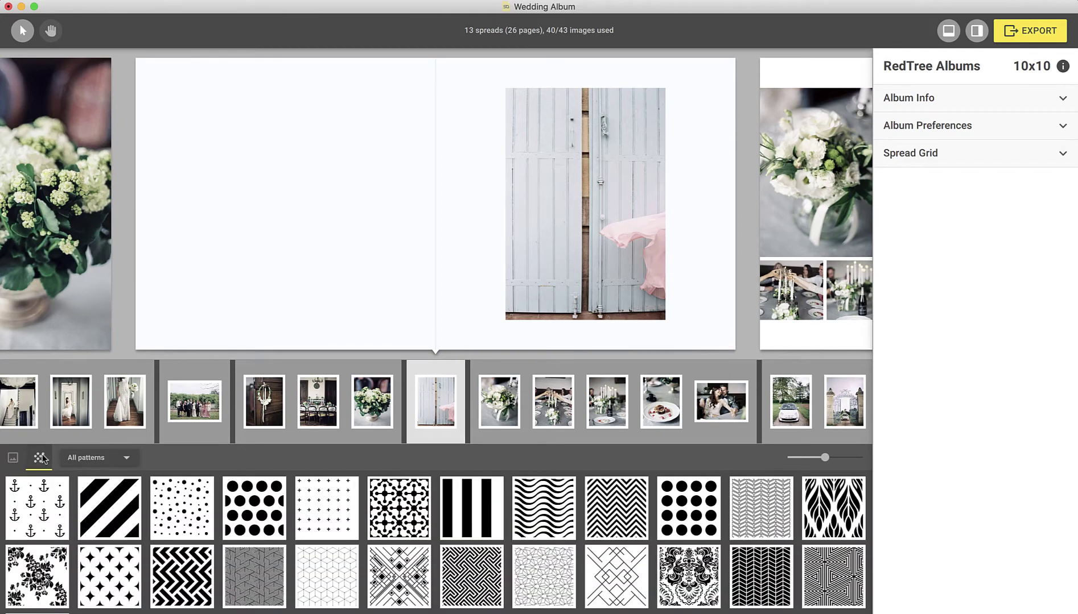
pyautogui.click(114, 508)
pyautogui.moveTo(113, 504); pyautogui.dragTo(229, 276)
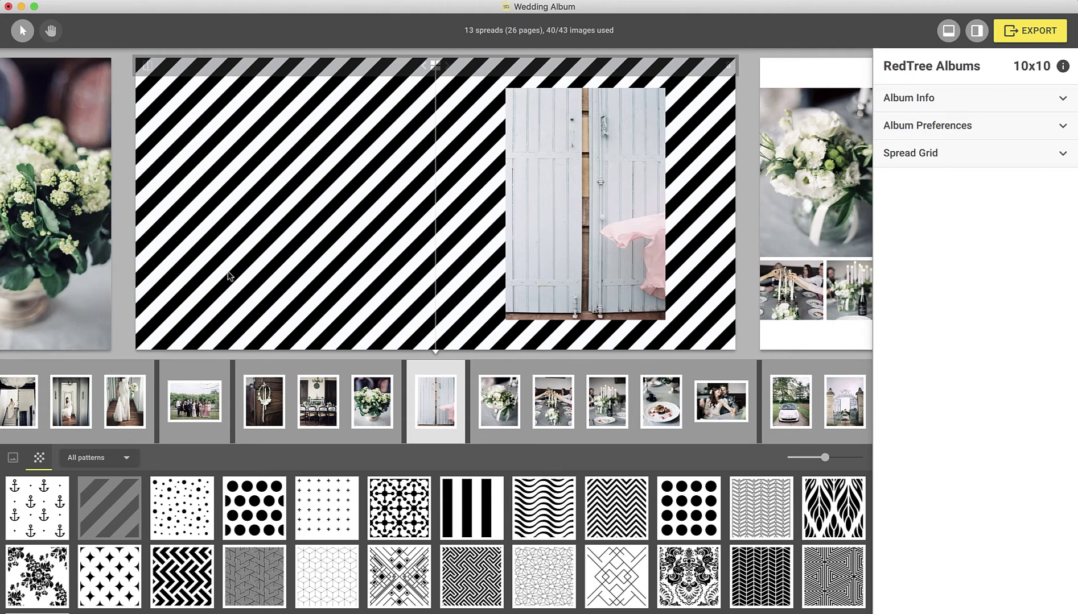
# Colour the stripes with the fabric's sampled pink, scale them to 115.1% and reset the angle to 0°
pyautogui.click(330, 231)
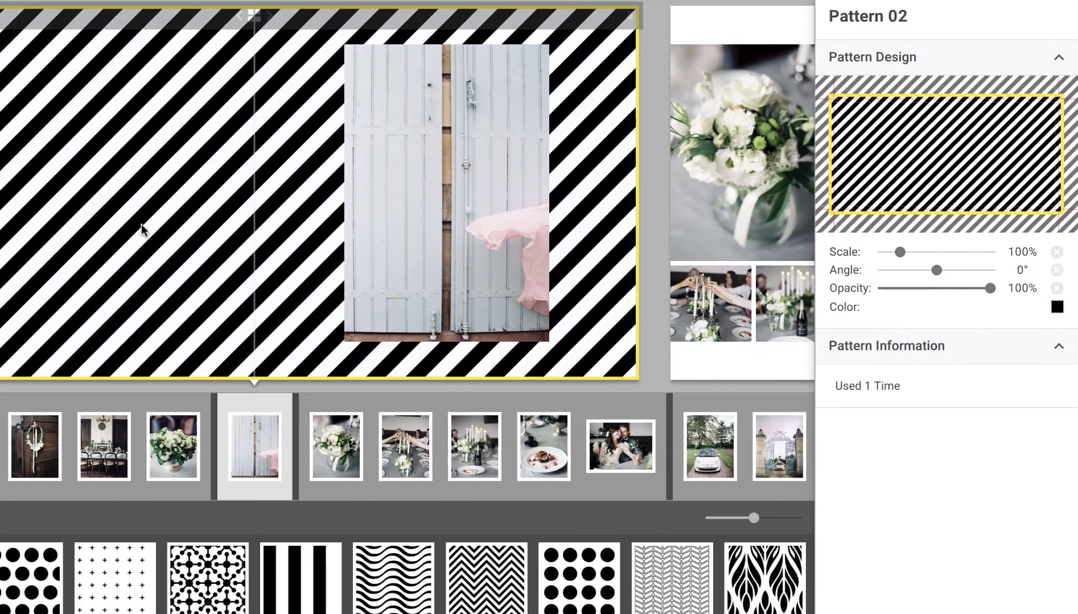
pyautogui.click(1057, 307)
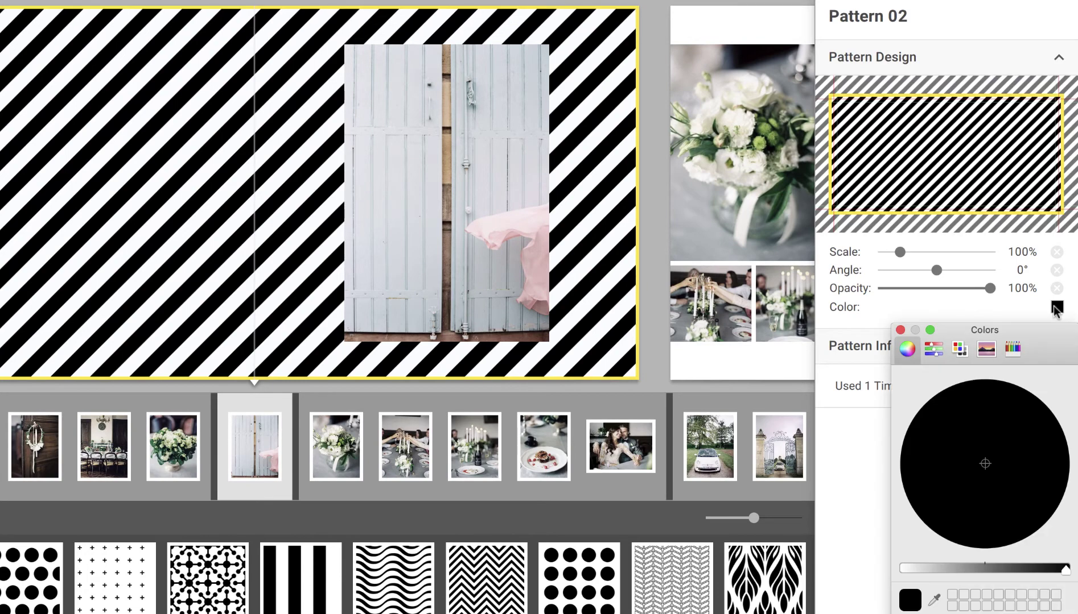
pyautogui.click(934, 599)
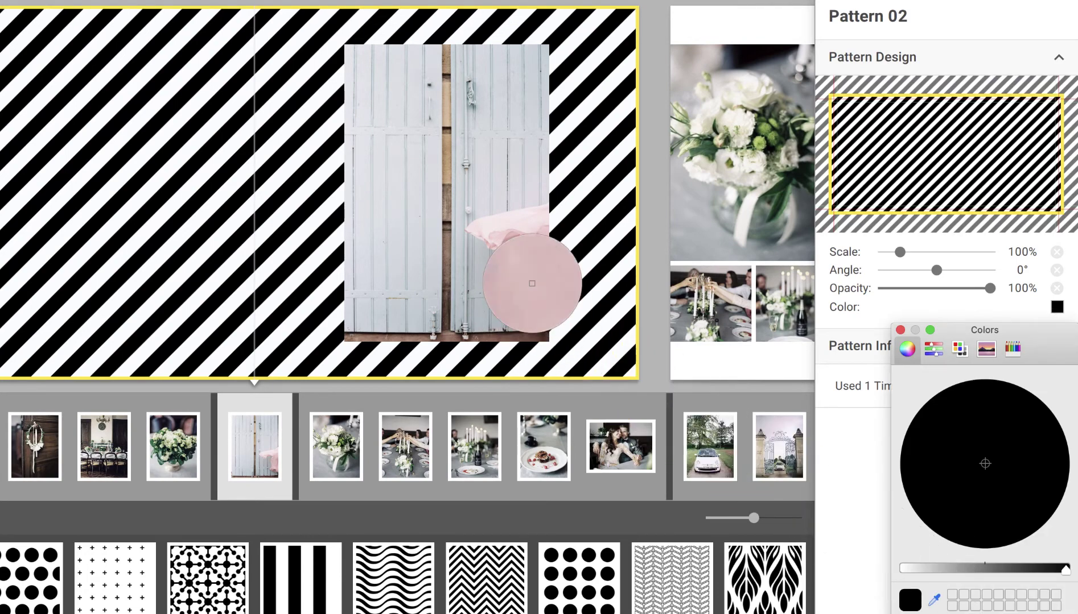
pyautogui.click(521, 215)
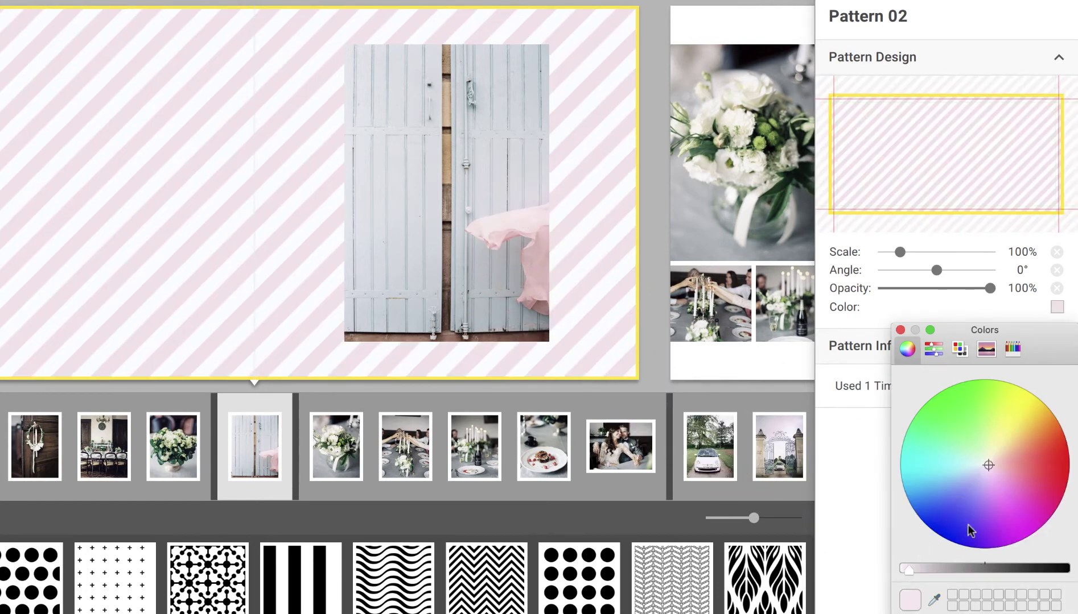
pyautogui.click(899, 250)
pyautogui.moveTo(899, 251); pyautogui.dragTo(959, 289)
pyautogui.click(1057, 271)
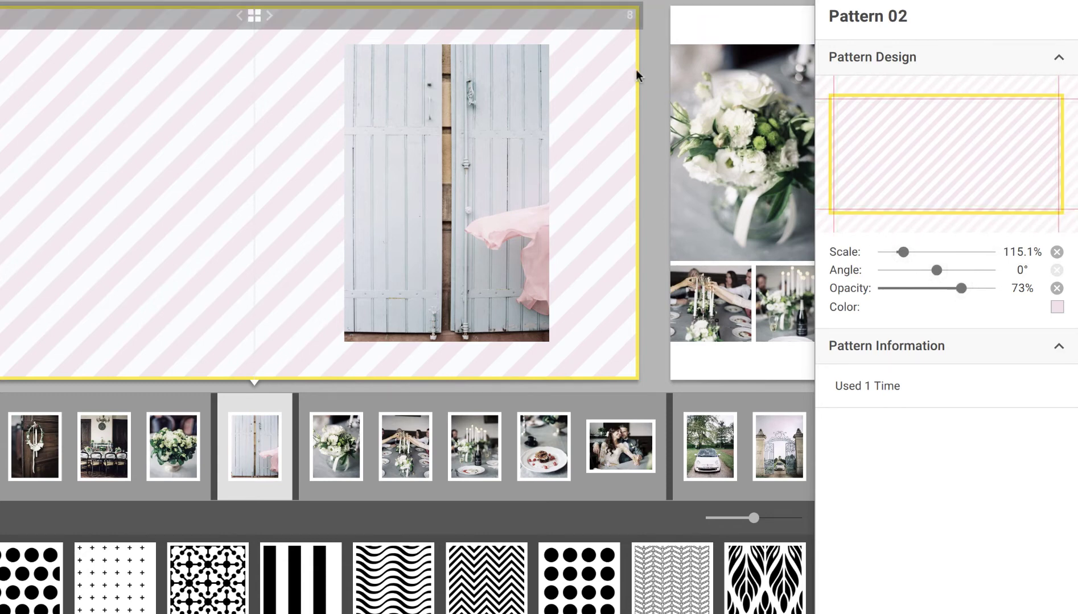
# Change spread 8's base background colour to white beneath the pink stripes
pyautogui.click(596, 23)
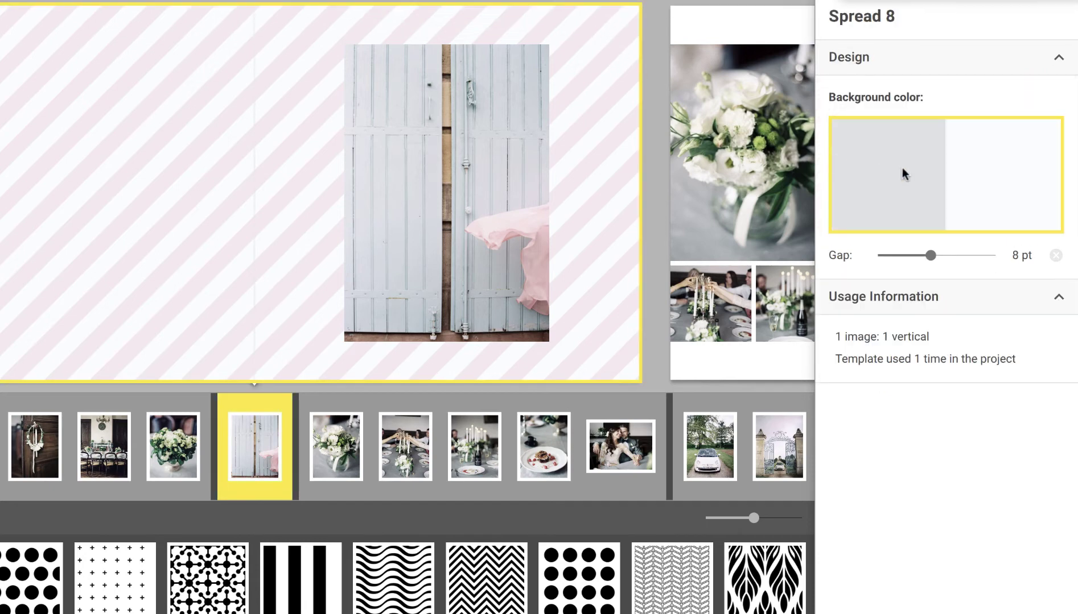
pyautogui.click(946, 175)
pyautogui.click(881, 435)
pyautogui.moveTo(881, 434); pyautogui.dragTo(855, 433)
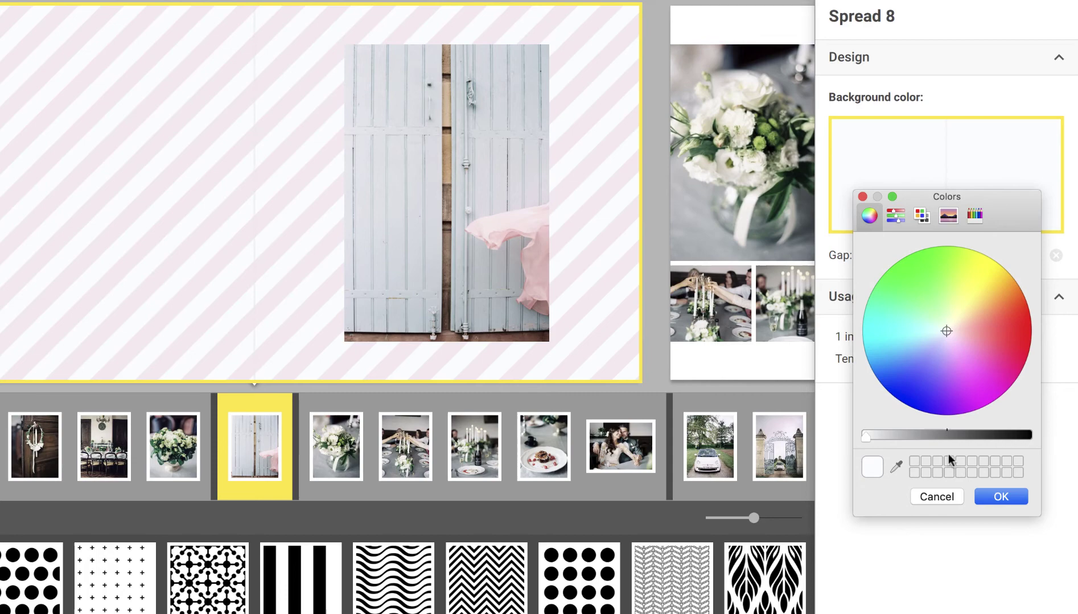
pyautogui.click(990, 497)
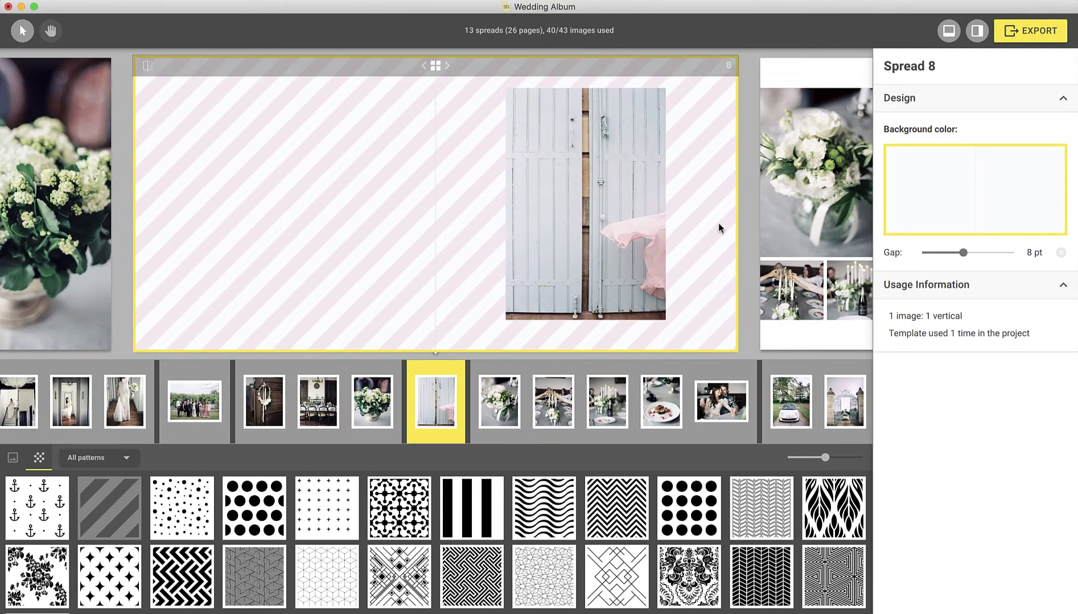
# Shrink the pink stripe pattern into a block in spread 8's top-right corner
pyautogui.doubleClick(530, 63)
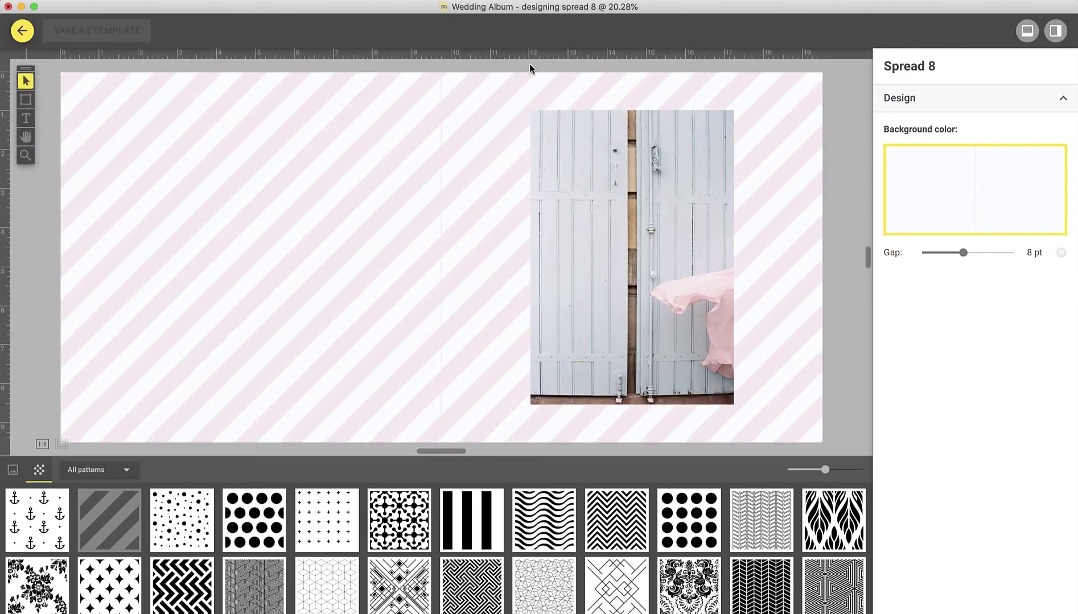
pyautogui.click(528, 89)
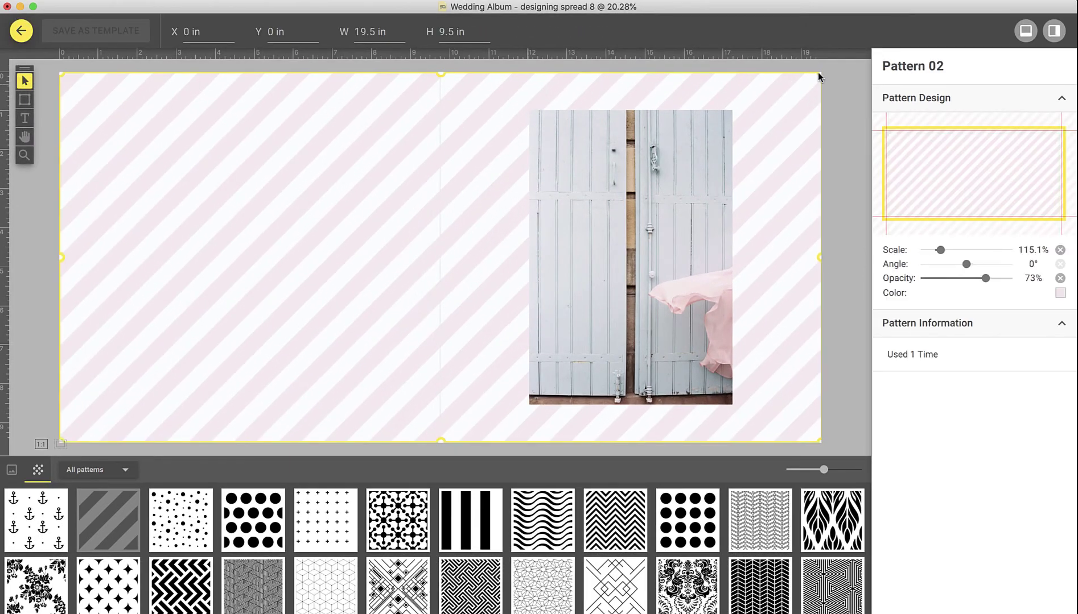
pyautogui.moveTo(818, 76); pyautogui.dragTo(288, 268)
pyautogui.moveTo(223, 308); pyautogui.dragTo(776, 112)
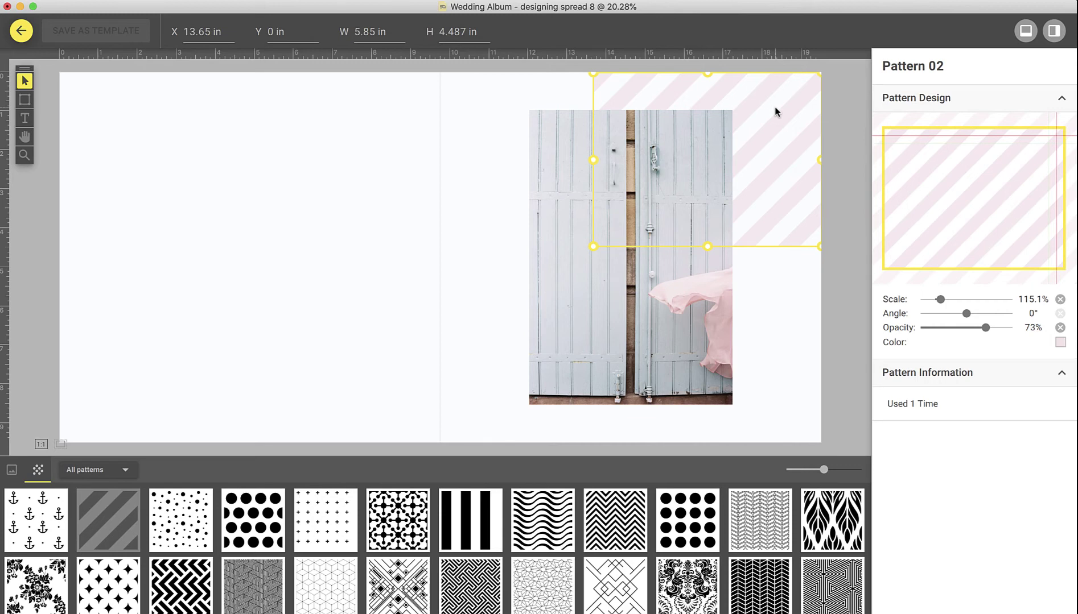
# Bring the stripe block in front of the door photo
pyautogui.rightClick(776, 112)
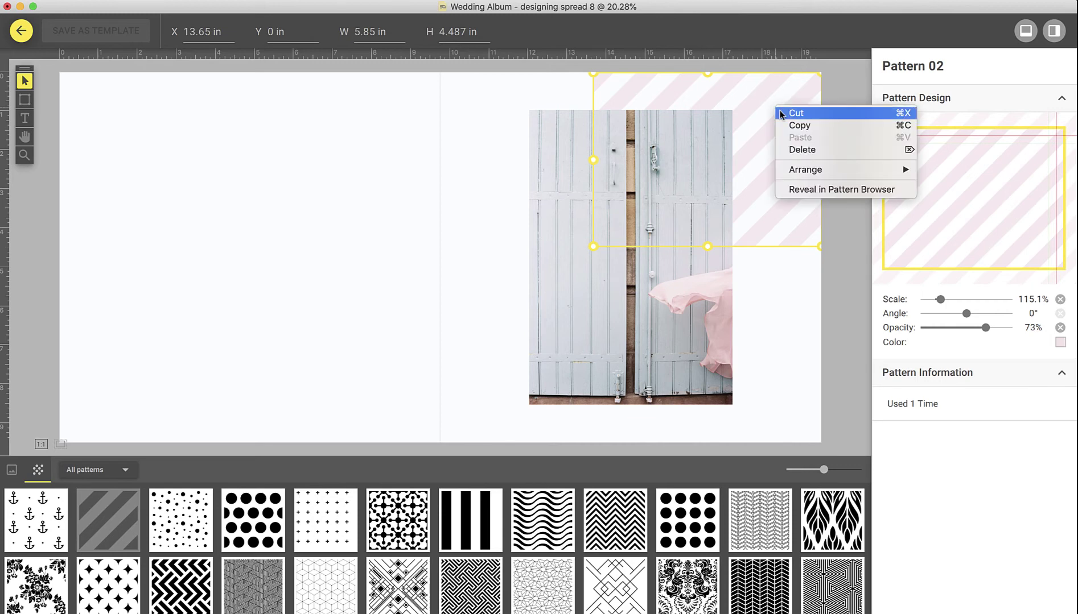
pyautogui.moveTo(842, 170)
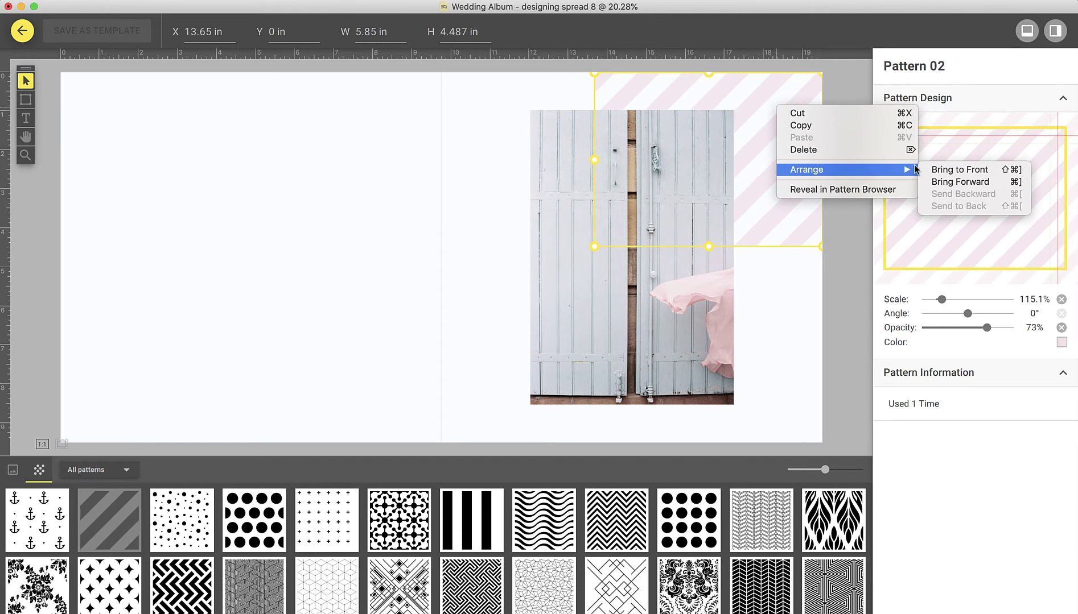
pyautogui.click(922, 170)
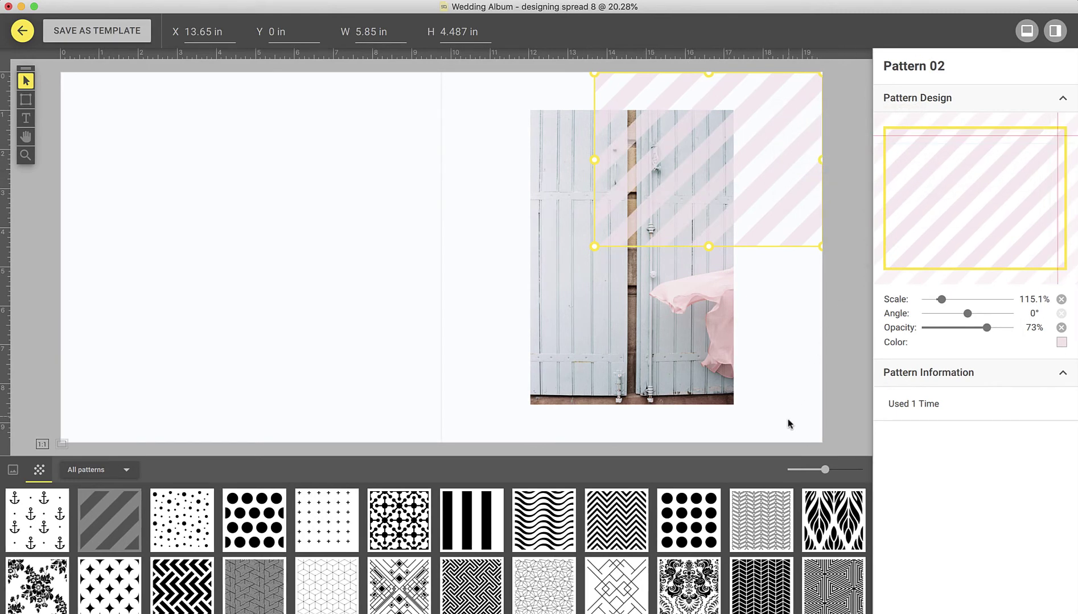
pyautogui.click(767, 516)
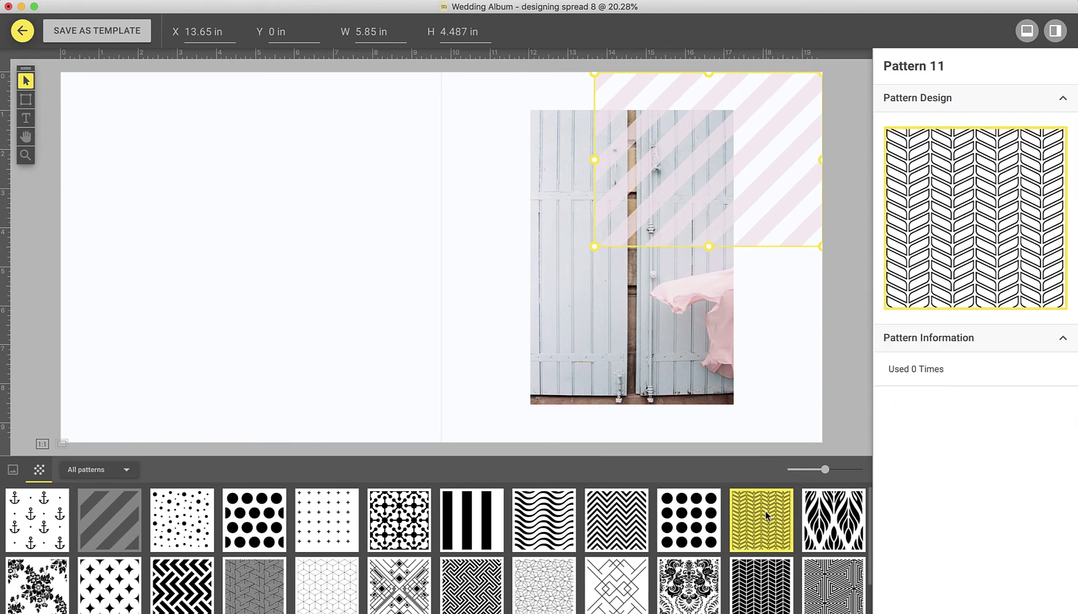
# Fill the background with herringbone in the photo's grey-blue at 66% opacity, and delete the stripe block
pyautogui.moveTo(767, 516); pyautogui.dragTo(768, 402)
pyautogui.click(1061, 293)
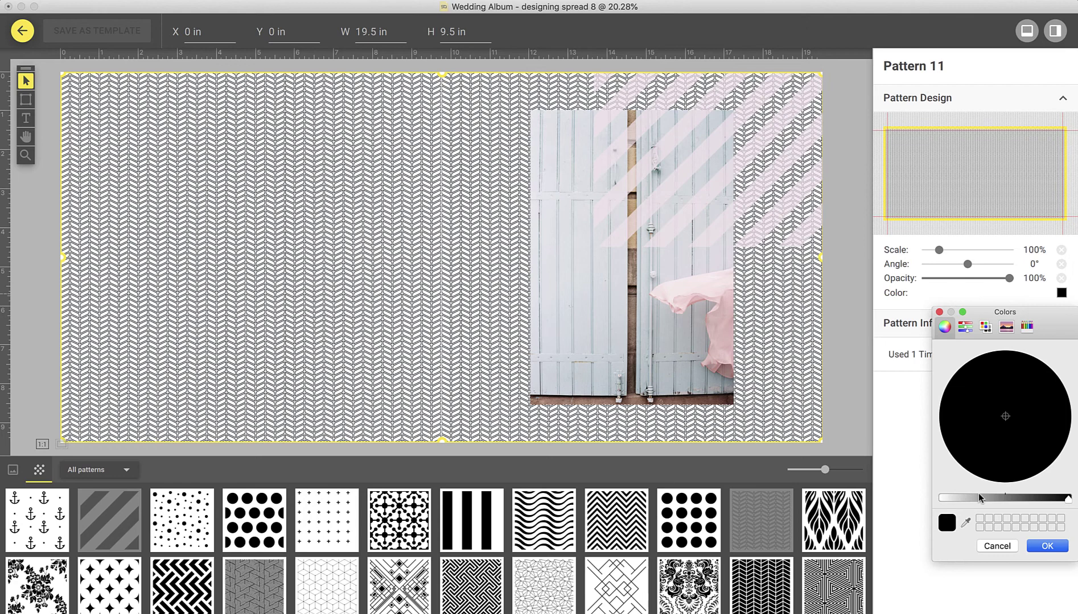
pyautogui.click(965, 522)
pyautogui.click(688, 336)
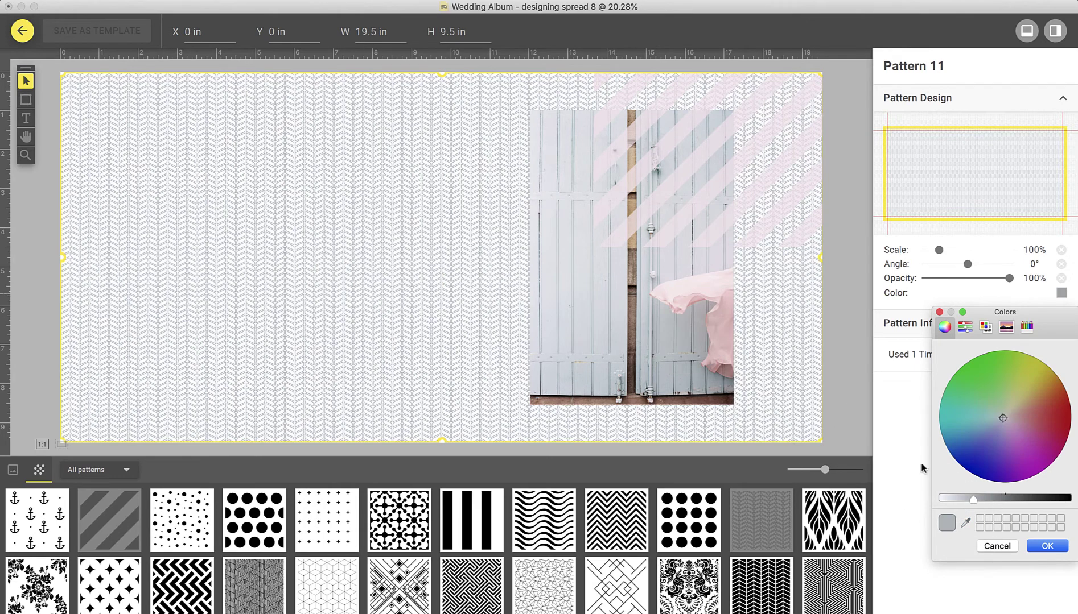
pyautogui.click(1049, 546)
pyautogui.moveTo(1010, 279); pyautogui.dragTo(980, 284)
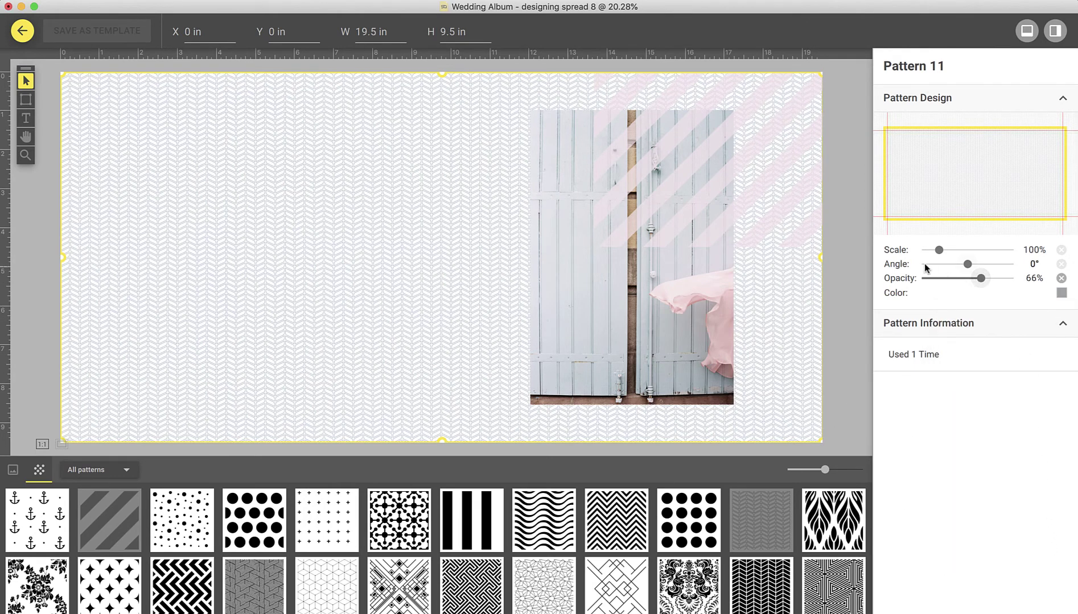
pyautogui.click(793, 168)
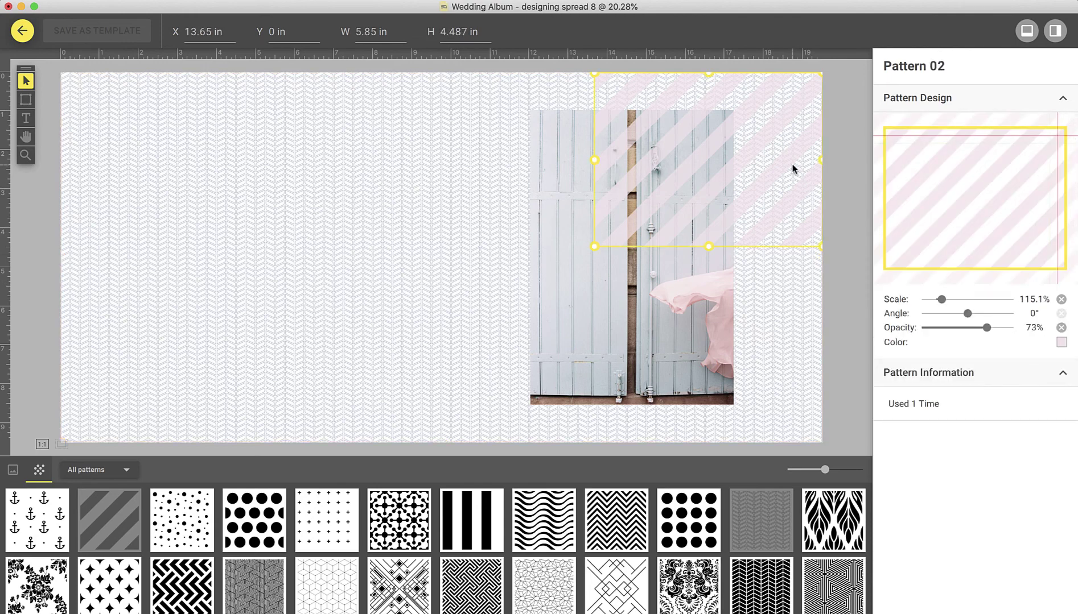
pyautogui.press('Delete')
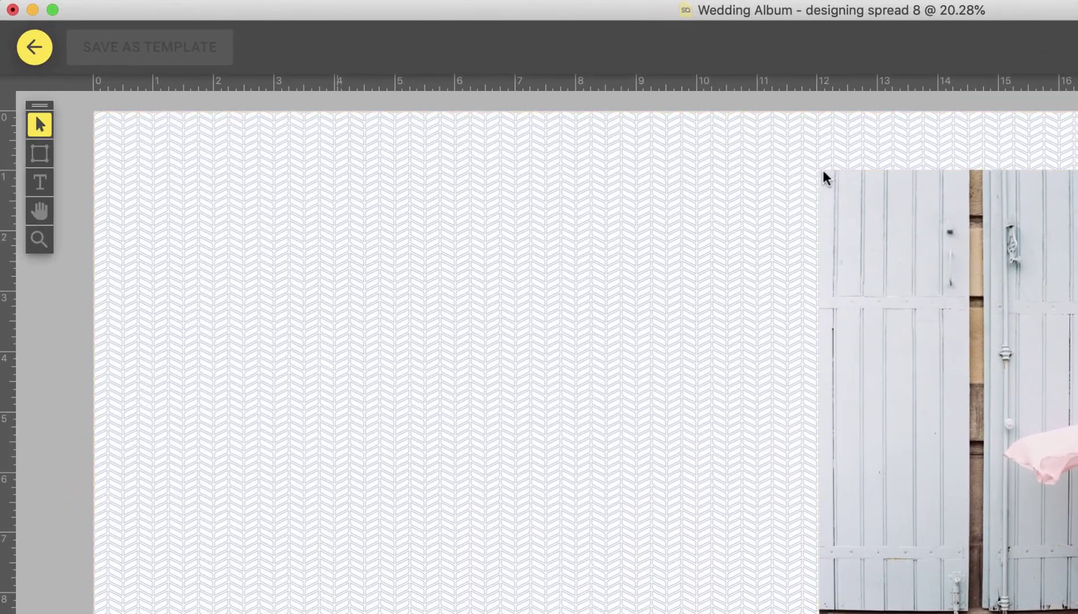
# From the album overview, apply spread 8's herringbone background to all spreads
pyautogui.click(40, 50)
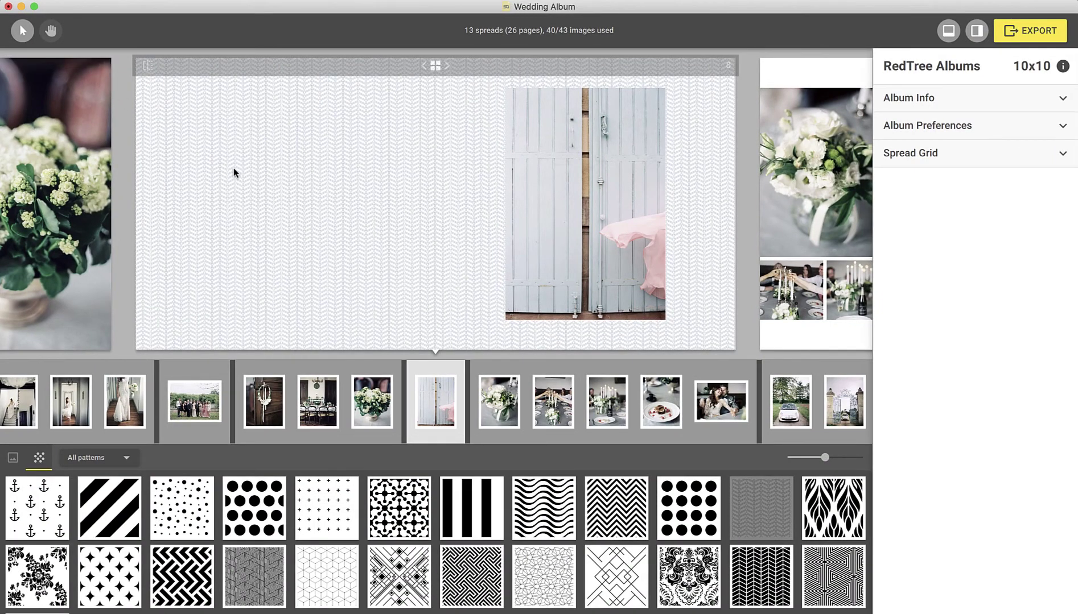
pyautogui.click(233, 171)
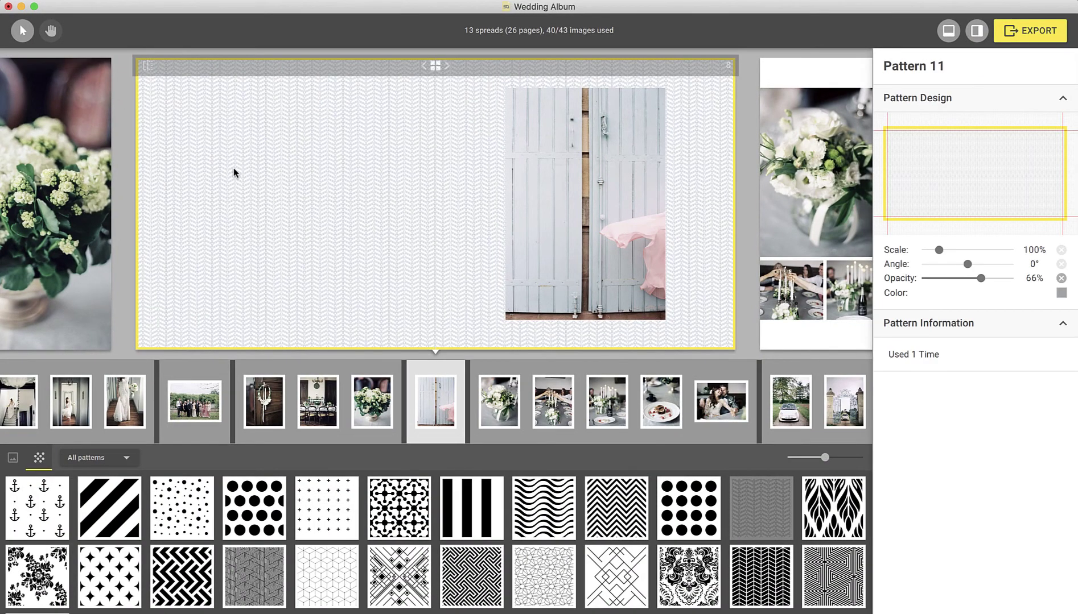
pyautogui.rightClick(234, 172)
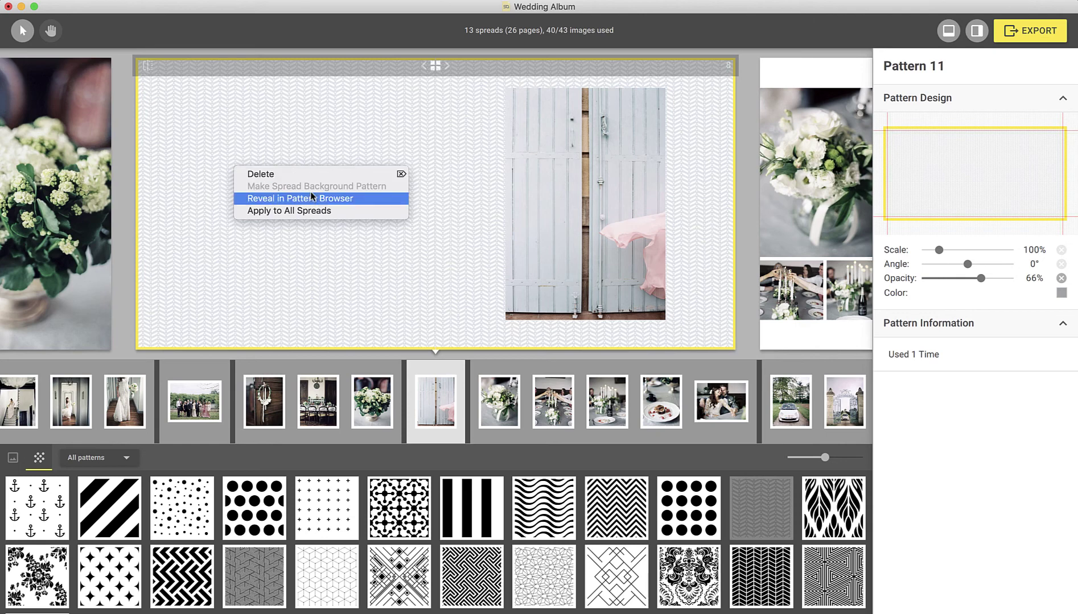
pyautogui.click(332, 210)
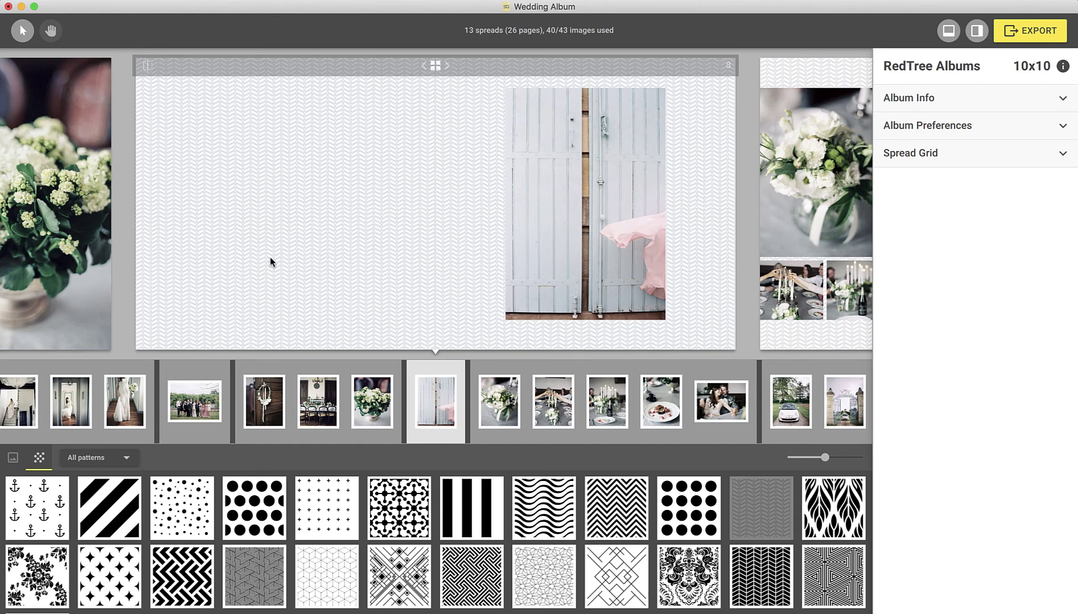
# Search the image library for '270' and display the white car photo's details
pyautogui.click(12, 457)
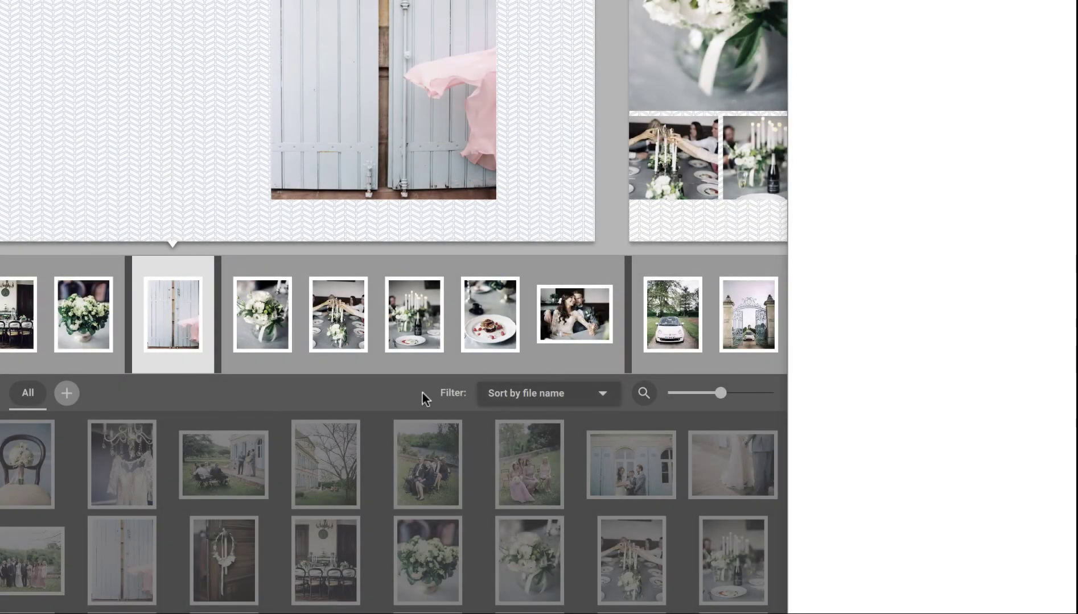
pyautogui.click(643, 393)
pyautogui.write('270')
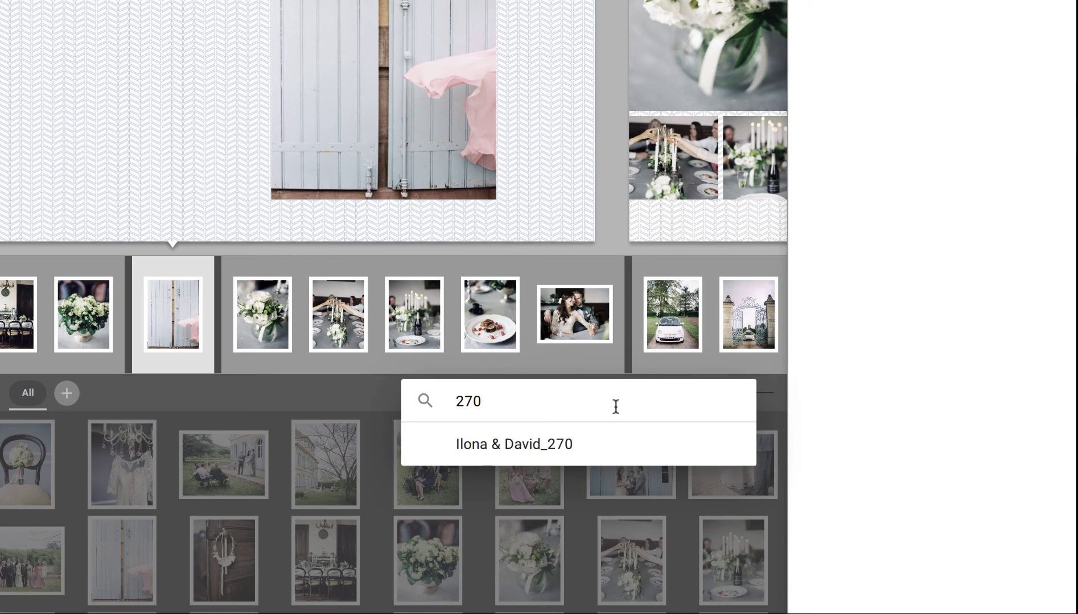
pyautogui.click(598, 433)
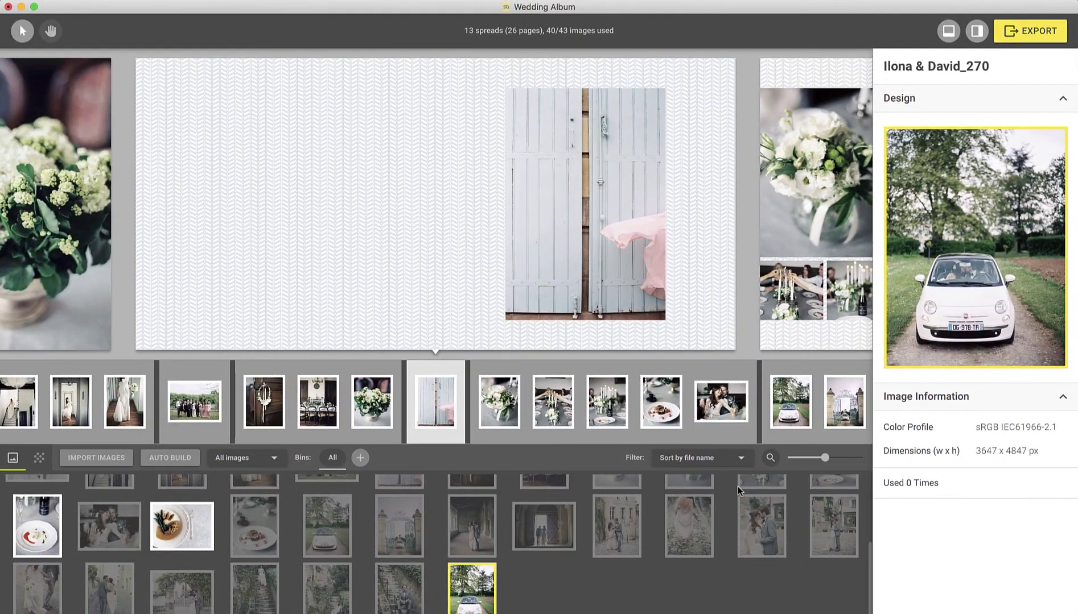